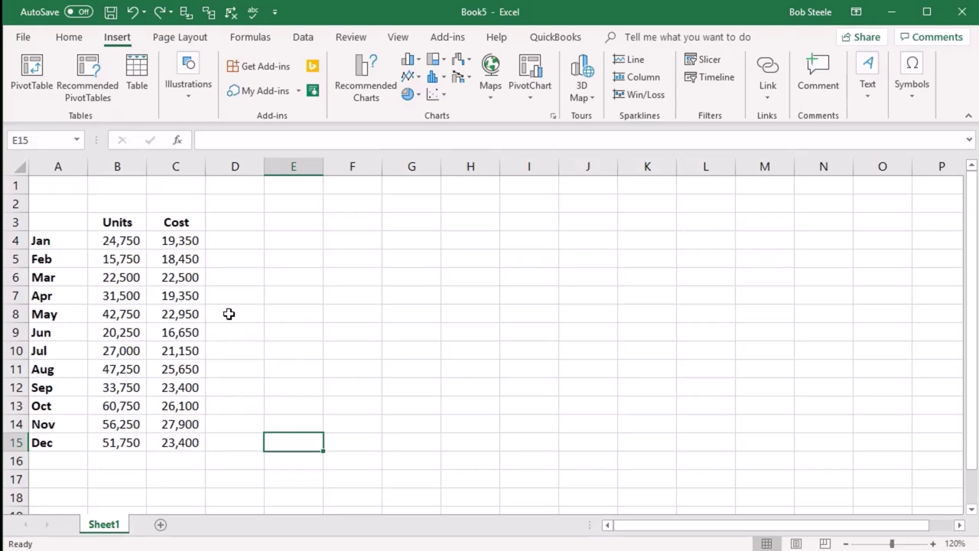
Examine the month labels and the monthly Units and Cost values in the data table.
left_click(42, 242)
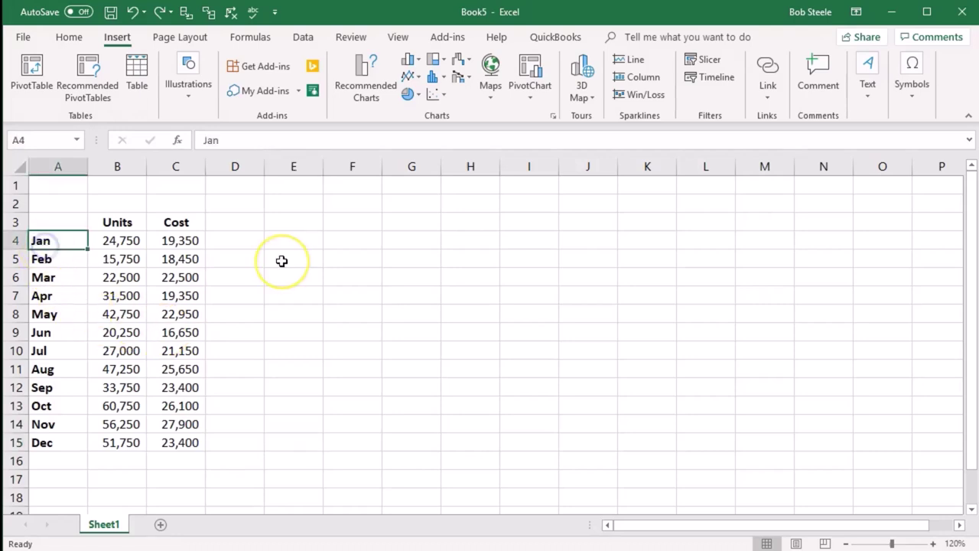
key("Down")
key("Down")
key("Down")
key("Right")
key("Up")
key("Up")
key("Up")
key("Up")
key("Down")
key("Down")
key("Down")
key("Down")
key("Down")
key("Down")
key("Up")
key("Up")
key("Up")
key("Up")
key("Up")
key("Up")
key("Right")
key("Down")
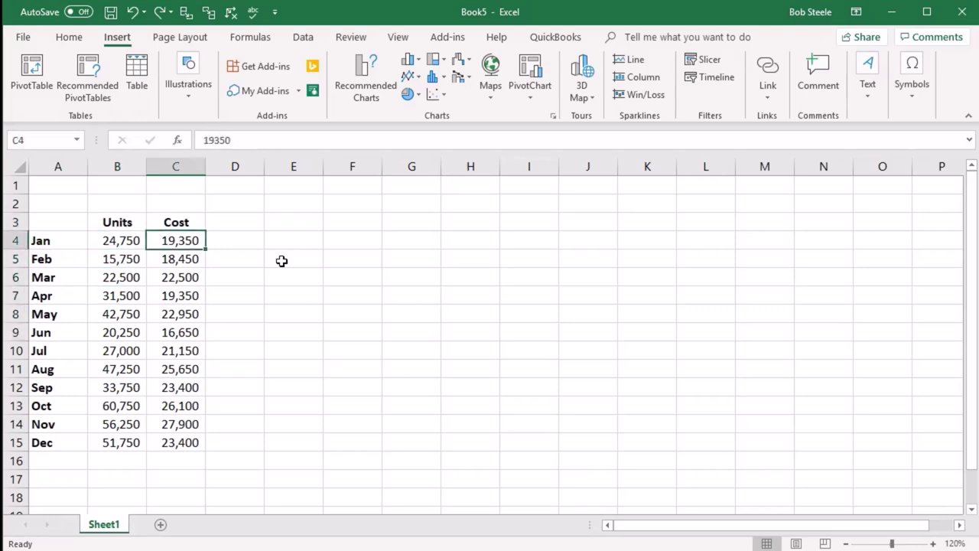
key("Down")
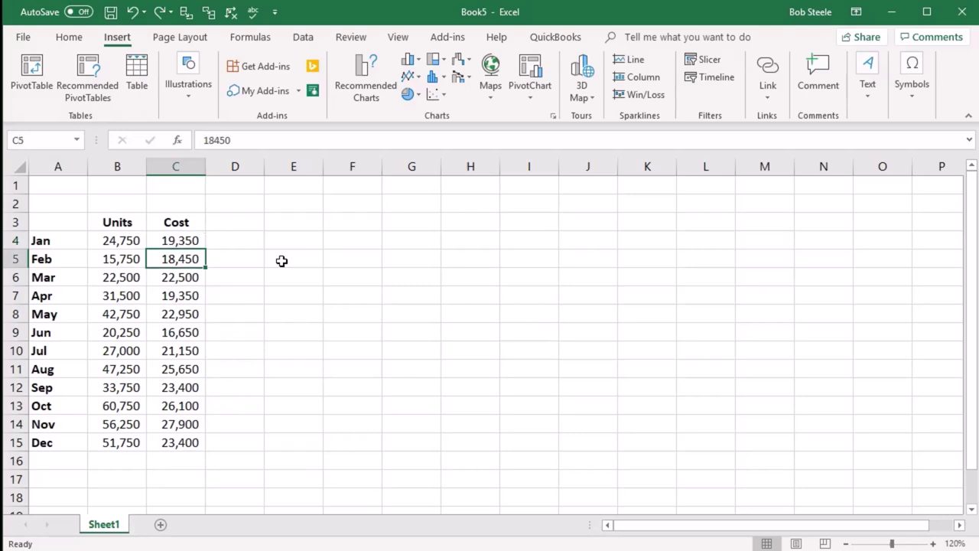
left_click(111, 224)
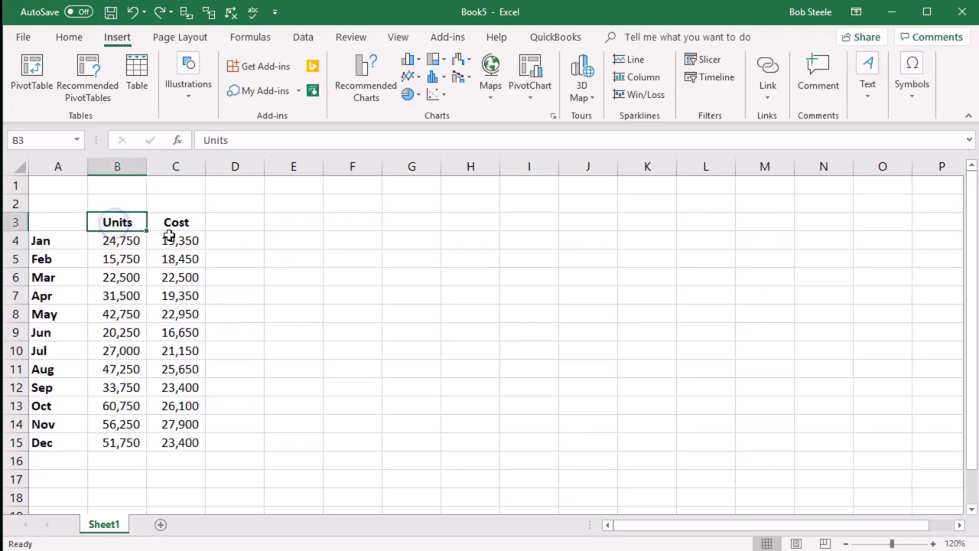
key("Right")
left_click(126, 240)
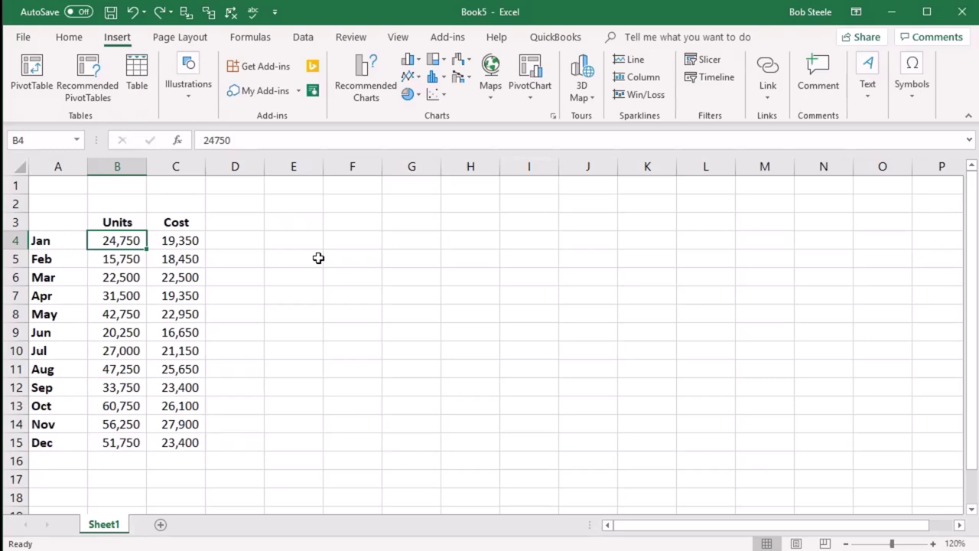
left_click(69, 243)
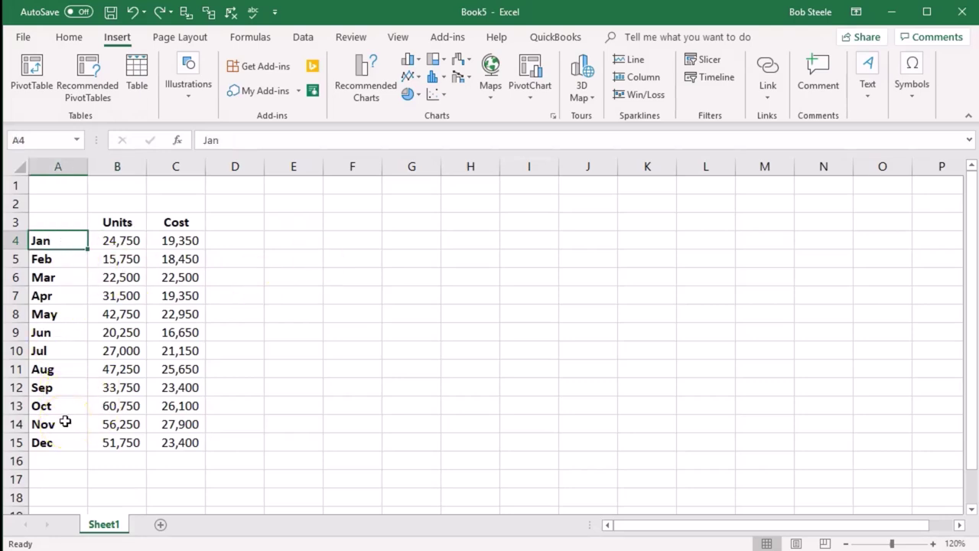
Insert a markers-only scatter chart from the Units and Cost data in B3:C15, including the headers.
left_click_drag(117, 224, 177, 442)
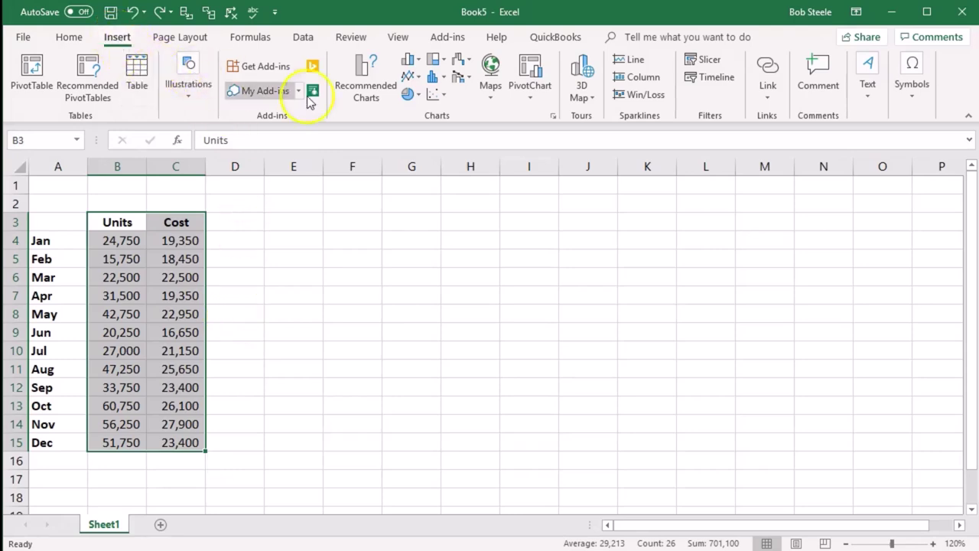
left_click(438, 95)
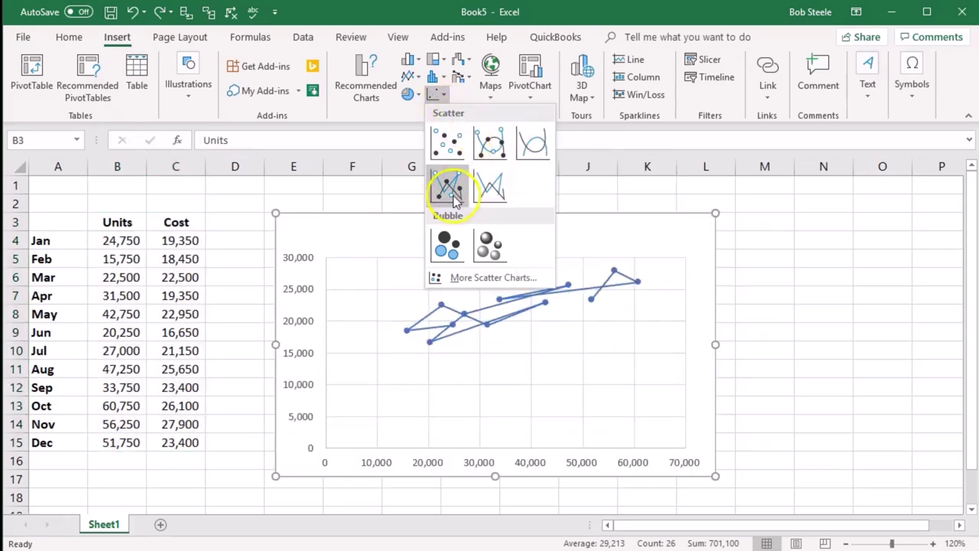
left_click(452, 149)
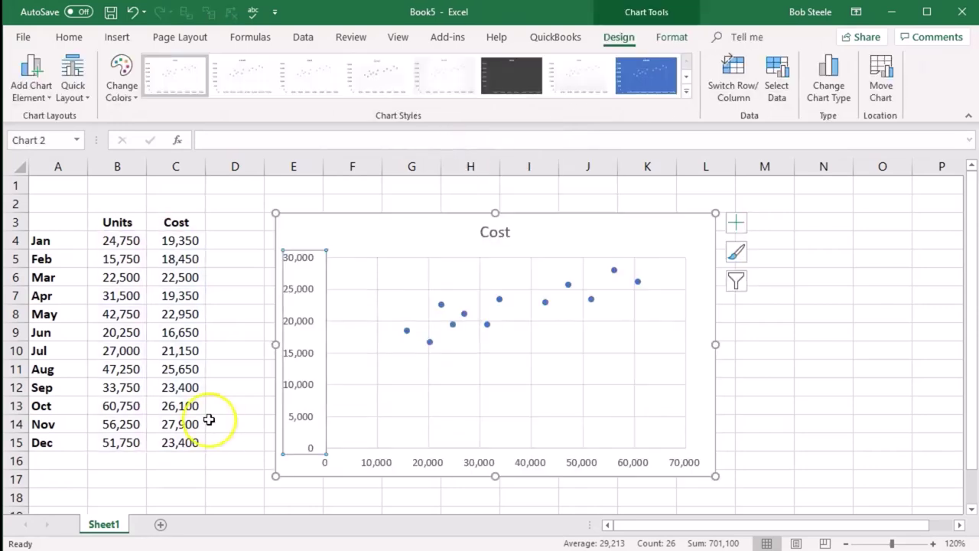
left_click(127, 315)
left_click(124, 222)
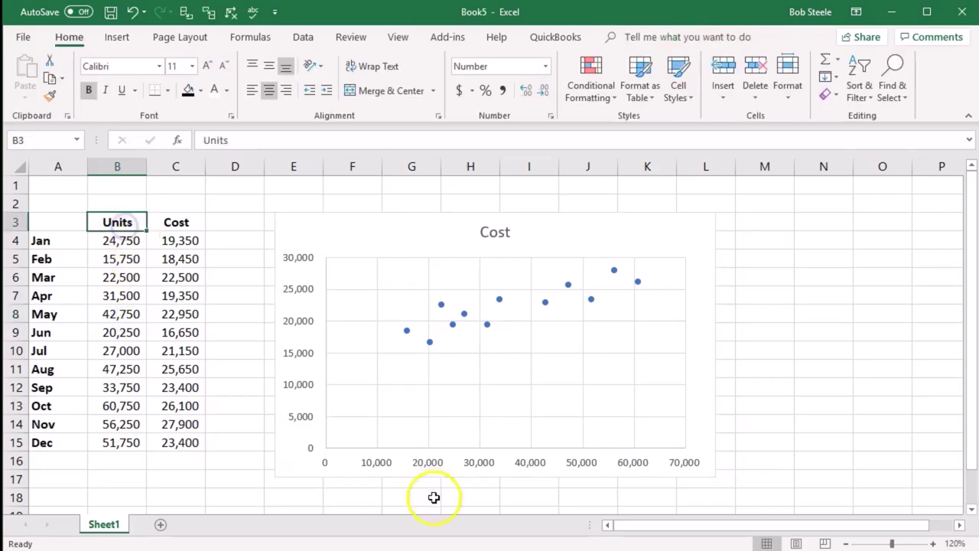
Add axis titles to the scatter chart.
left_click(448, 464)
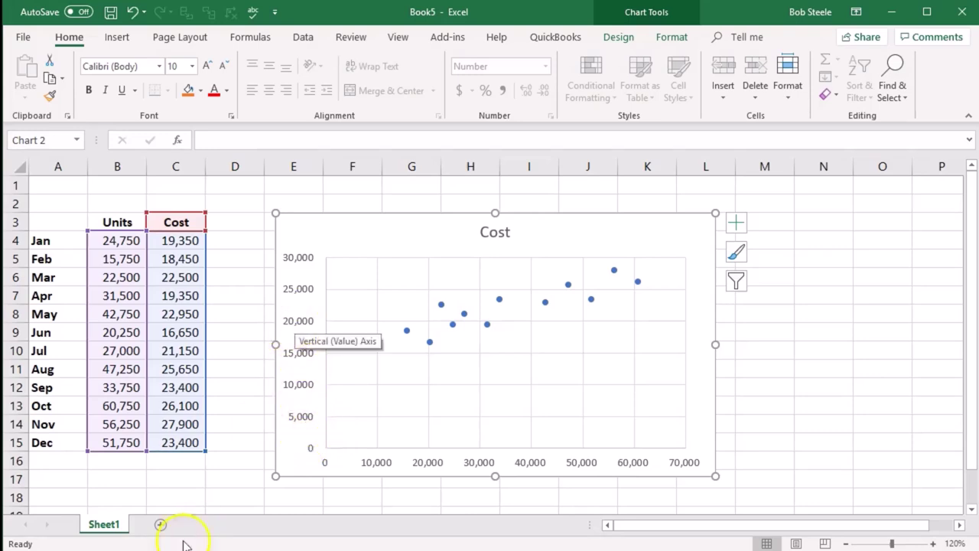
left_click(736, 221)
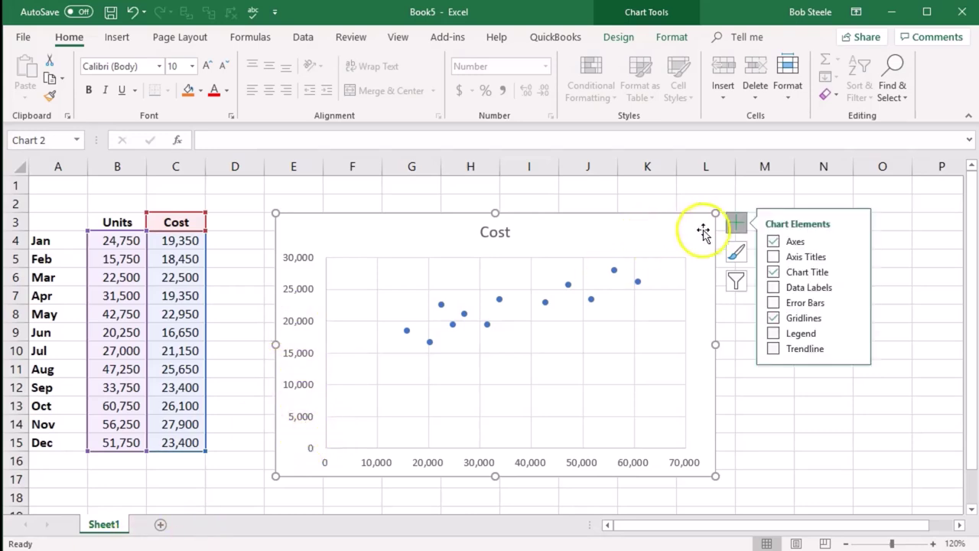
left_click(748, 226)
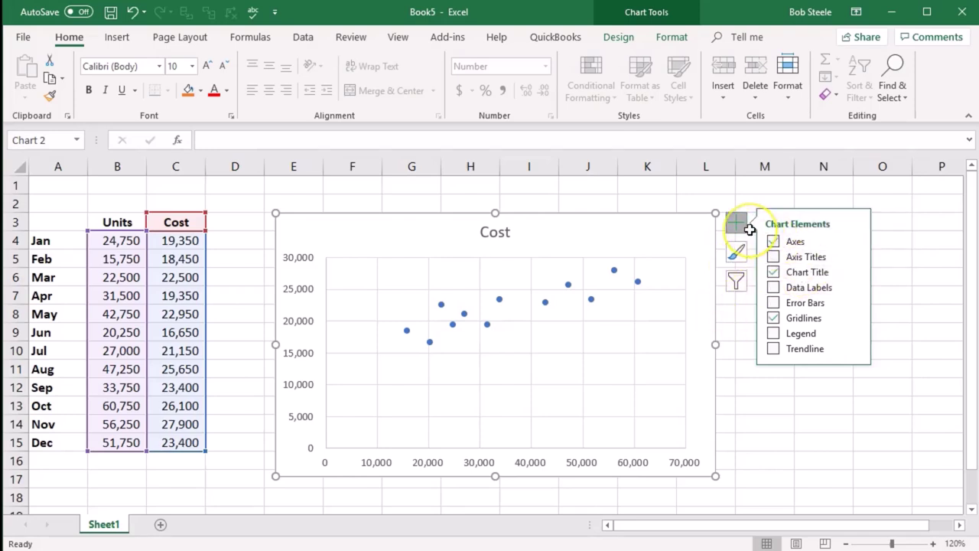
left_click(827, 262)
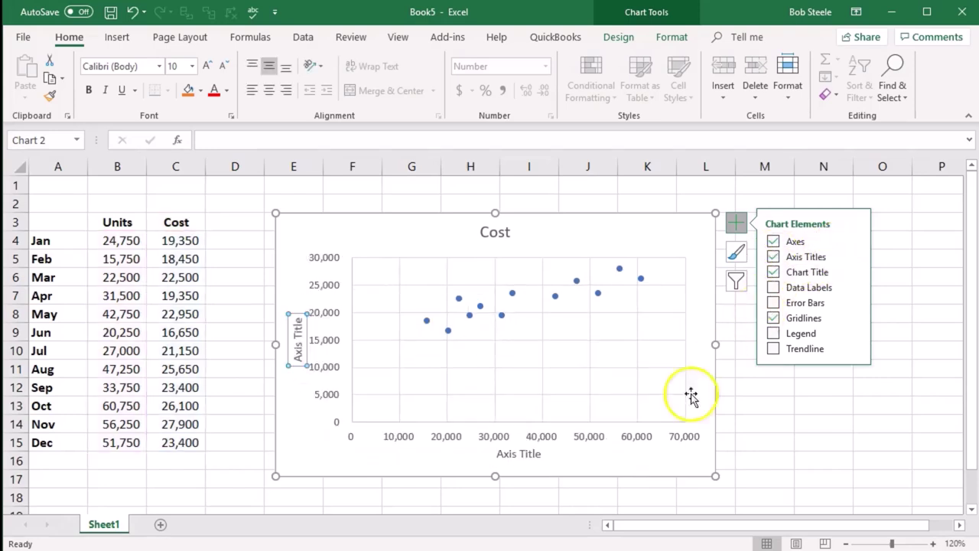
Name the horizontal axis "Units" and the vertical axis "Cost".
left_click(500, 454)
left_click_drag(496, 455, 551, 459)
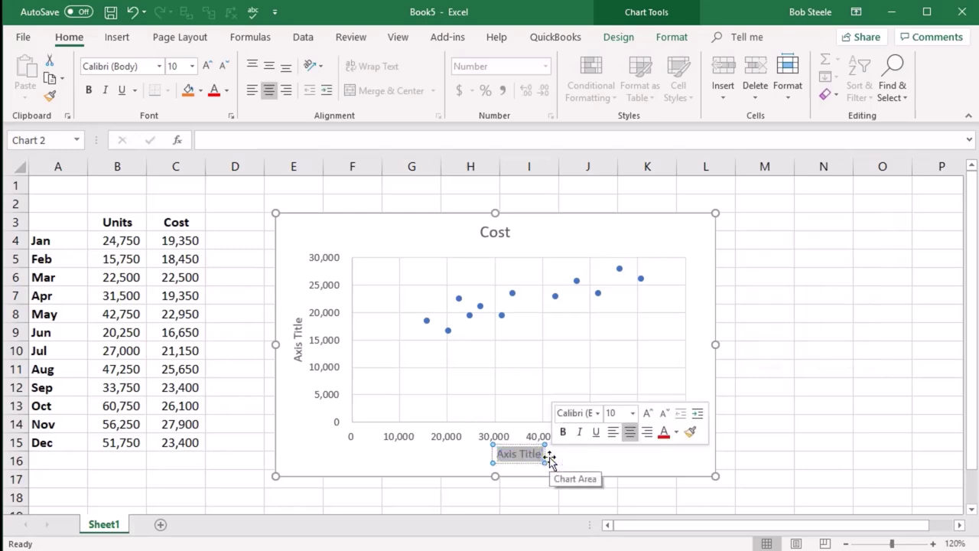
type("Units")
left_click(305, 343)
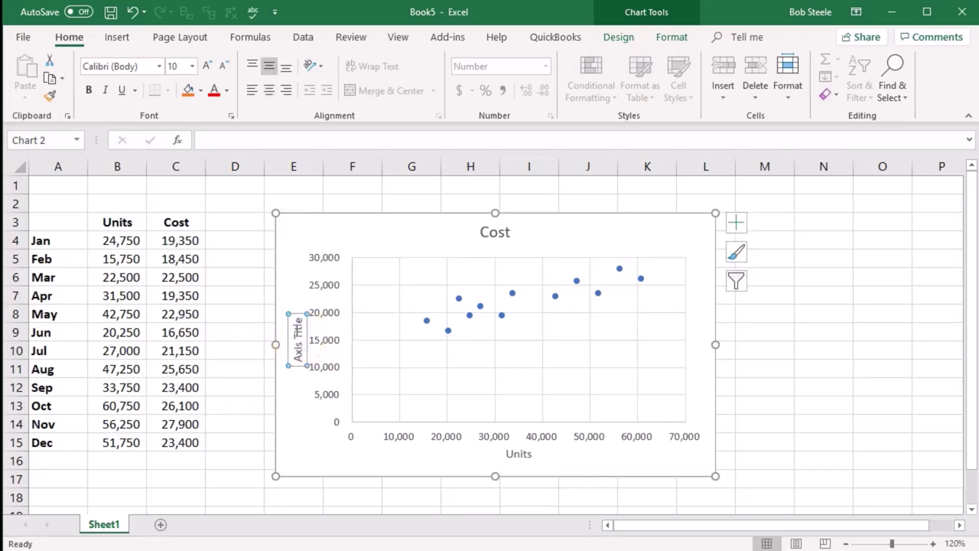
type("Cos")
left_click(295, 326)
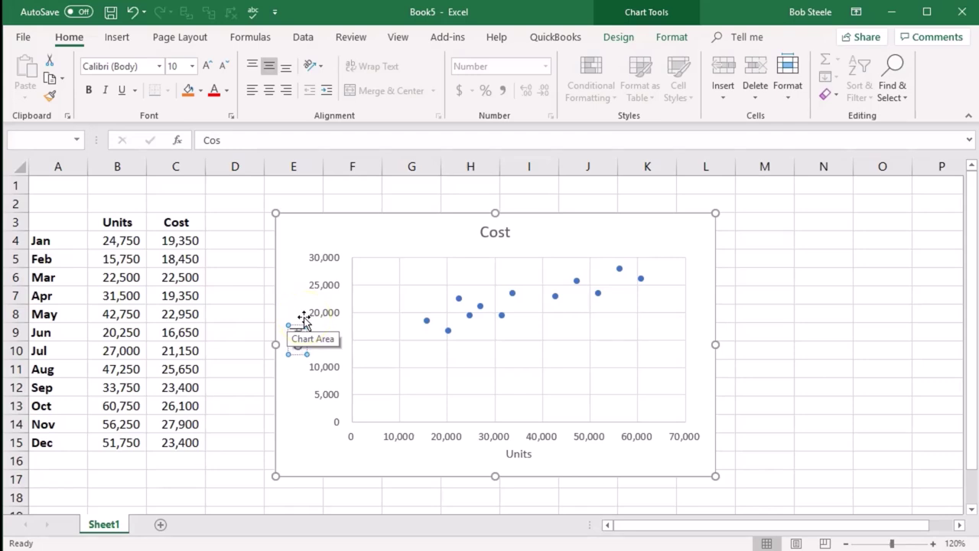
left_click(782, 355)
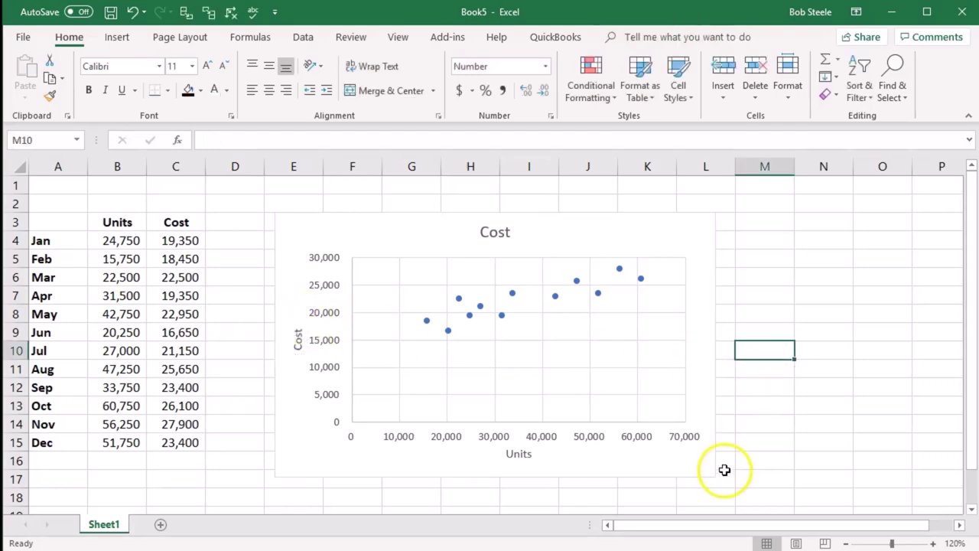
Change the chart title to "Scatter Diagram".
left_click(497, 225)
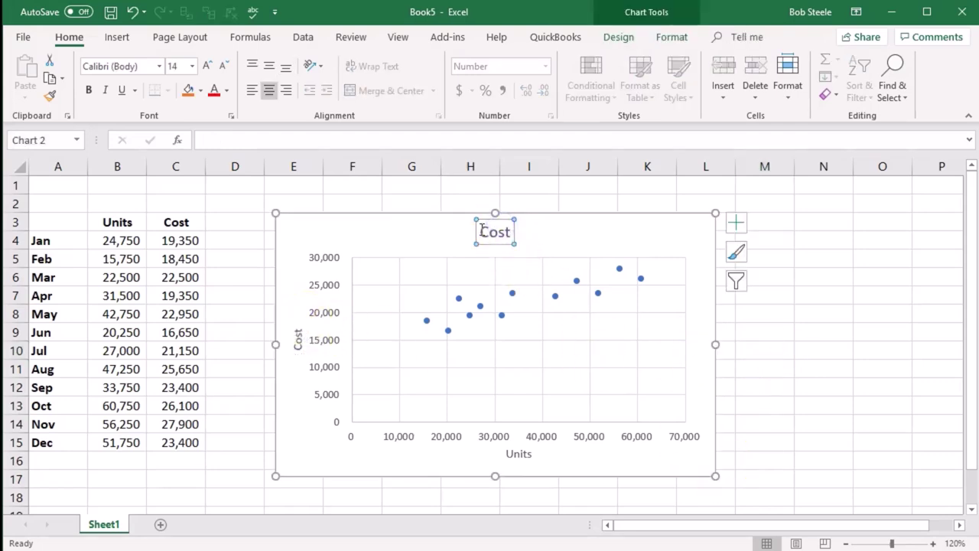
left_click_drag(480, 232, 538, 235)
type("S")
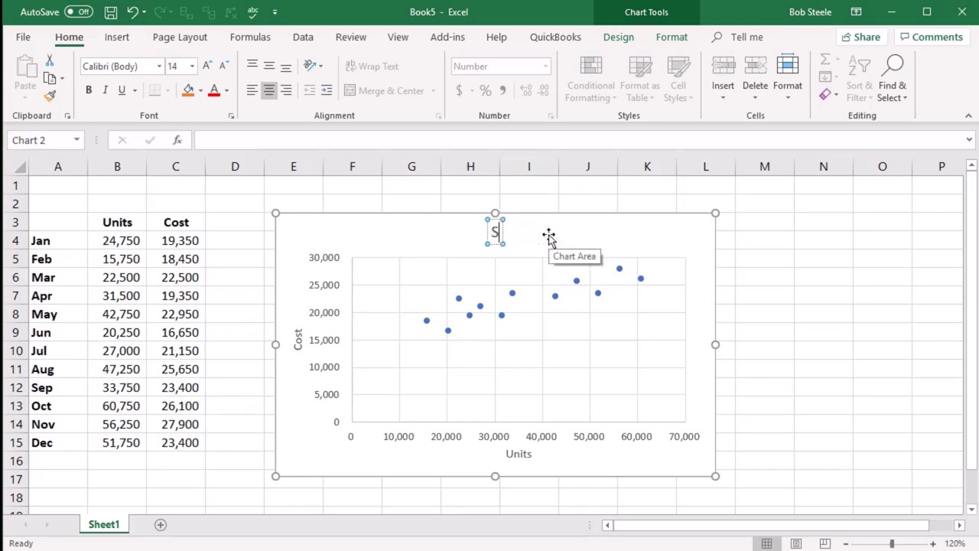
type("catter Dia")
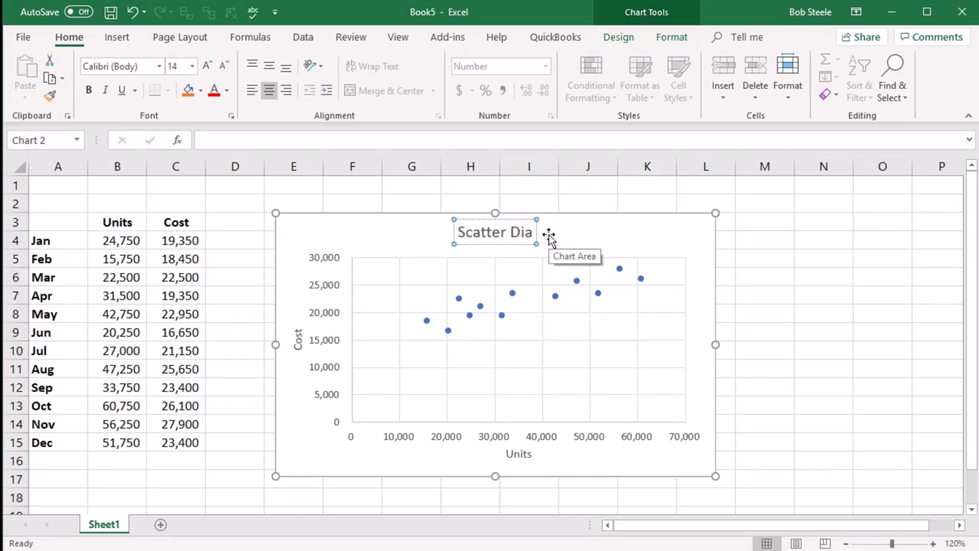
type("gram")
left_click(549, 233)
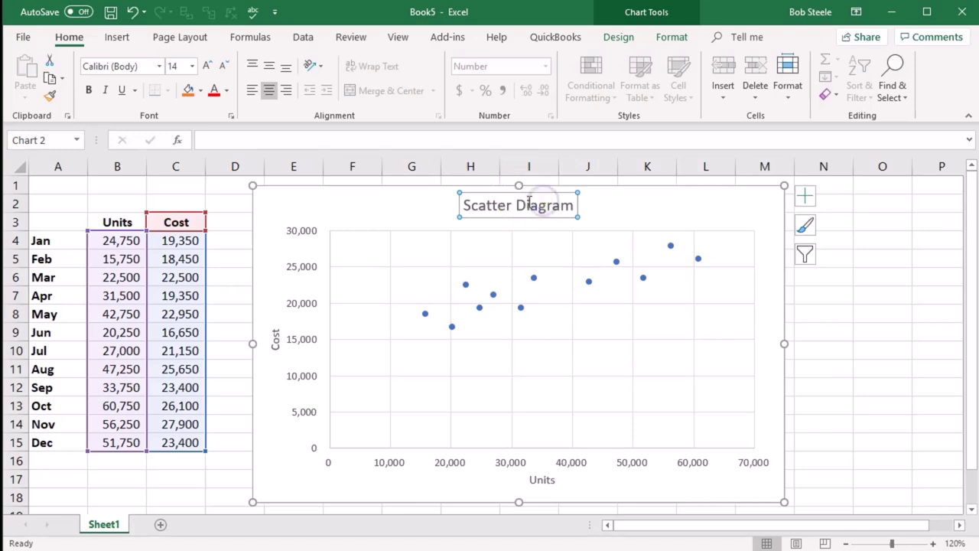
Delete the title from the scatter chart.
left_click(547, 207)
key("Delete")
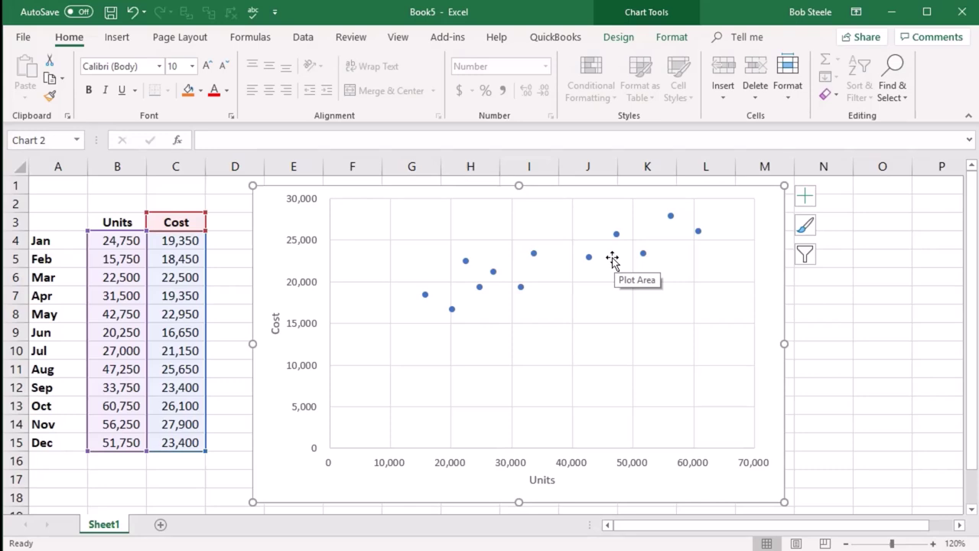
Add a trendline to the scatter chart.
left_click(564, 316)
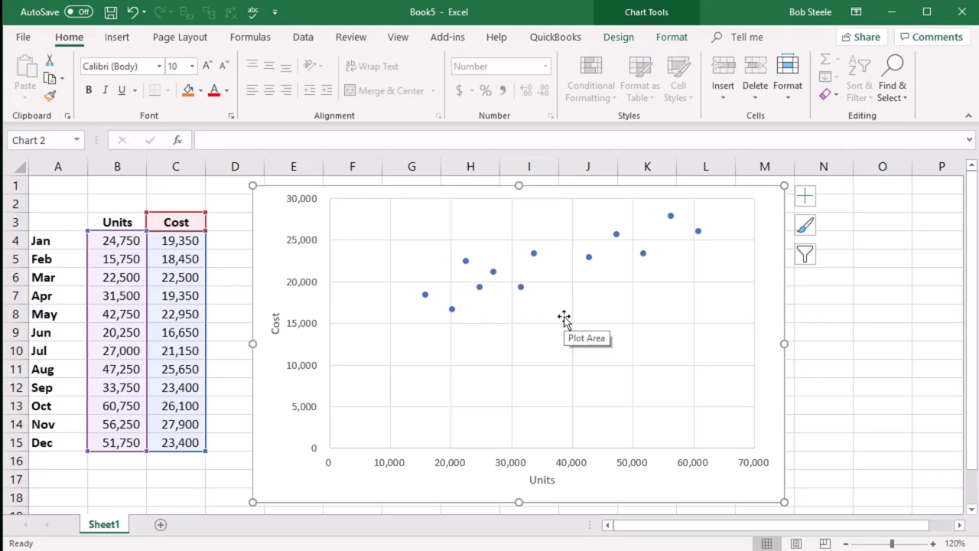
left_click(805, 196)
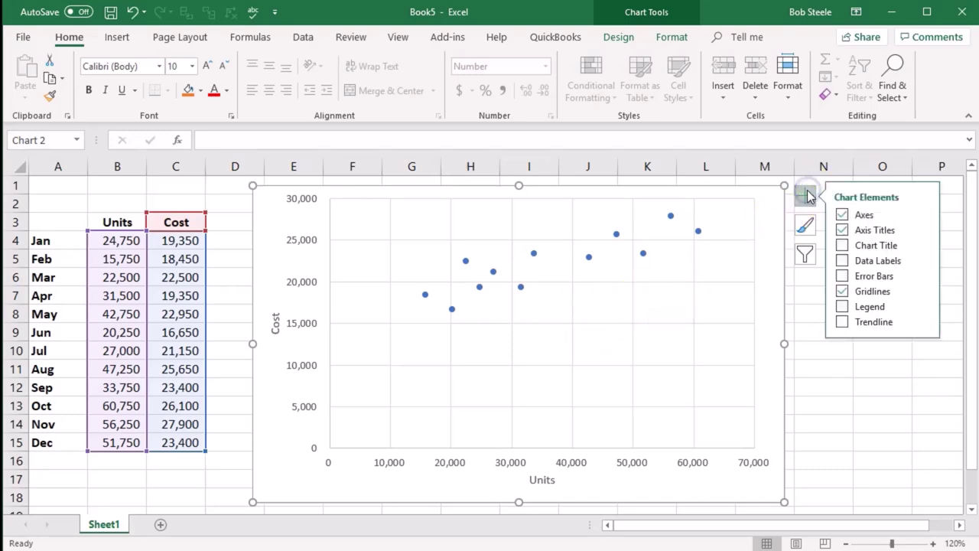
left_click(843, 322)
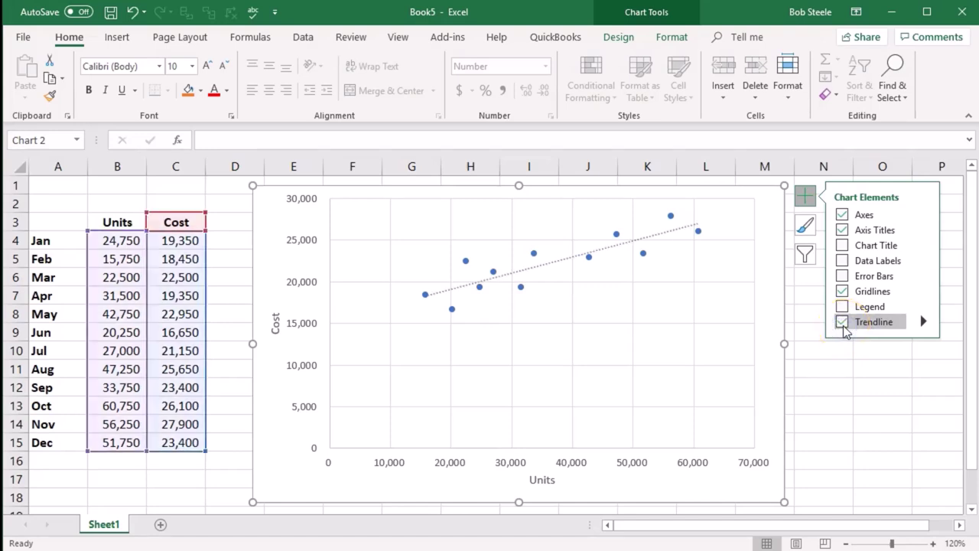
Turn on the display of the linear trendline's equation on the chart through the detailed trendline options.
left_click(923, 322)
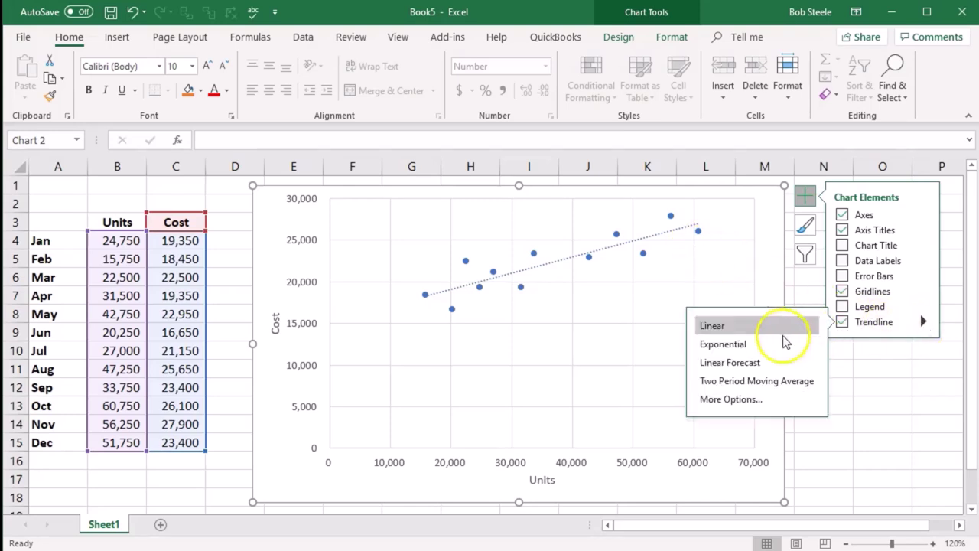
left_click(762, 400)
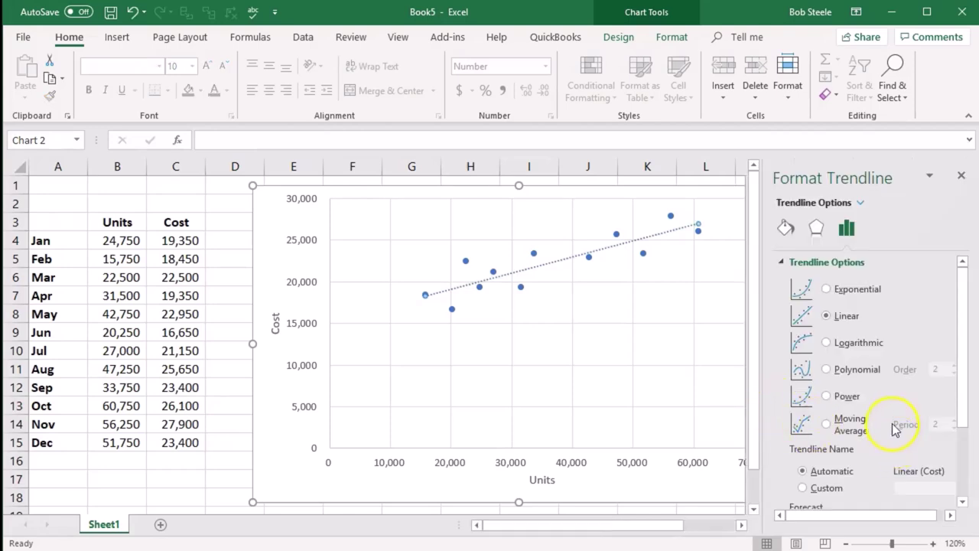
scroll(886, 372, "down", 3)
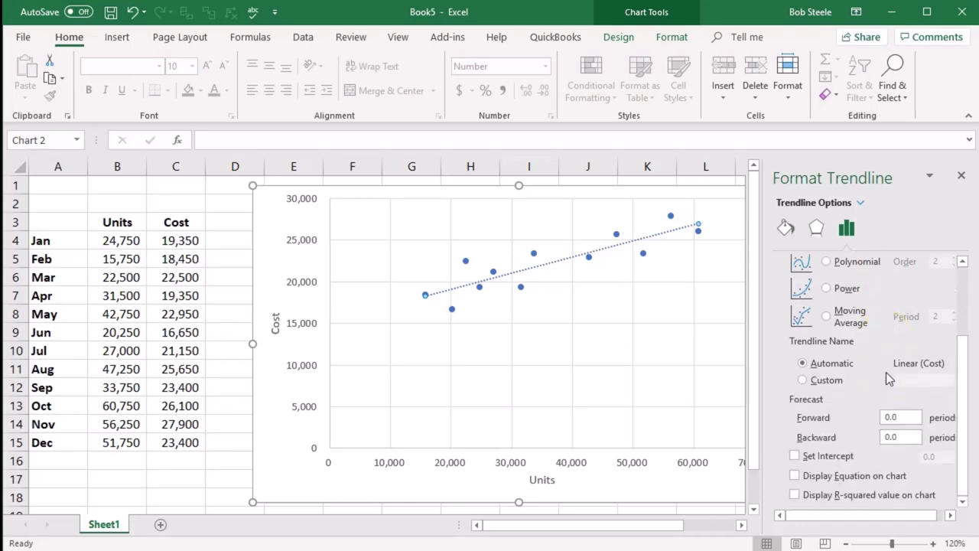
left_click_drag(888, 515, 907, 518)
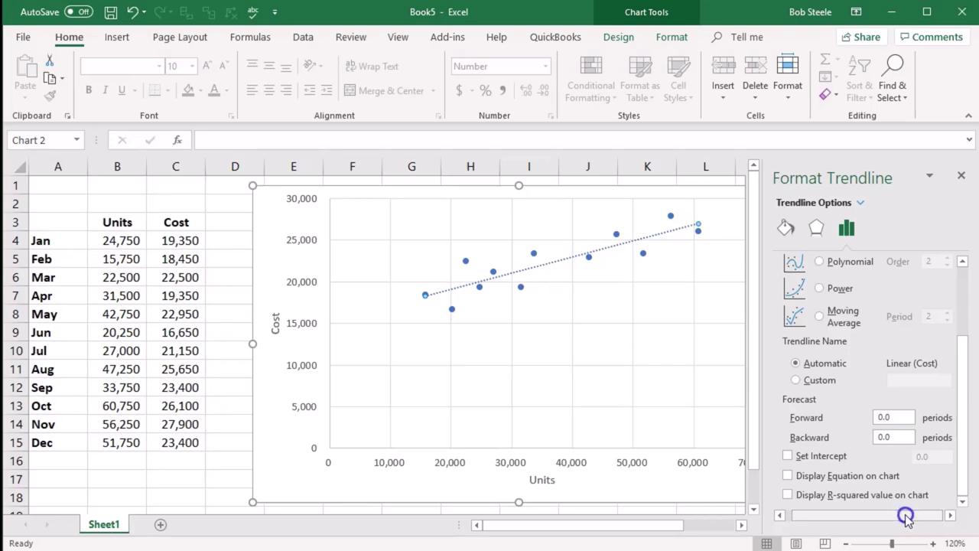
left_click(788, 476)
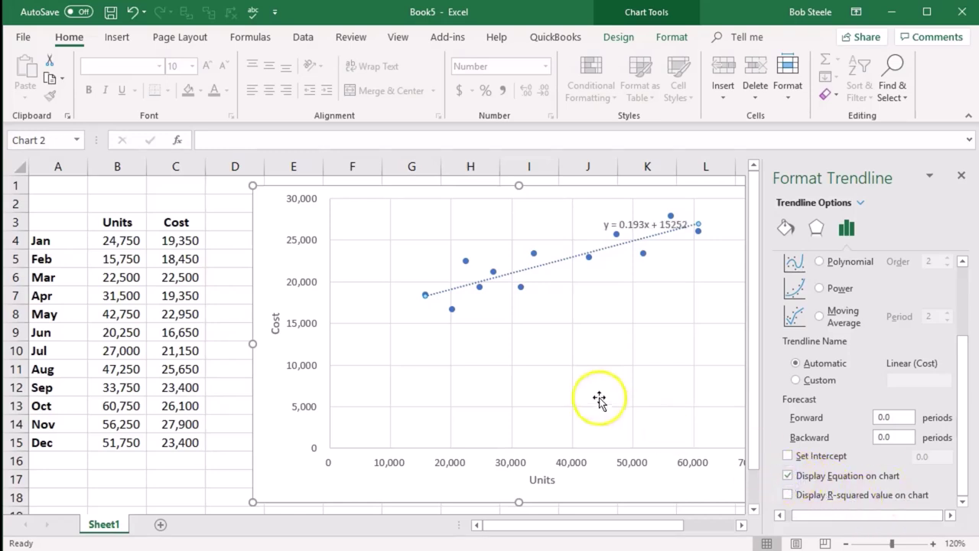
Move the trendline equation label to the chart's lower-left corner below the horizontal axis, and close the formatting options.
left_click(631, 224)
left_click_drag(621, 248, 304, 494)
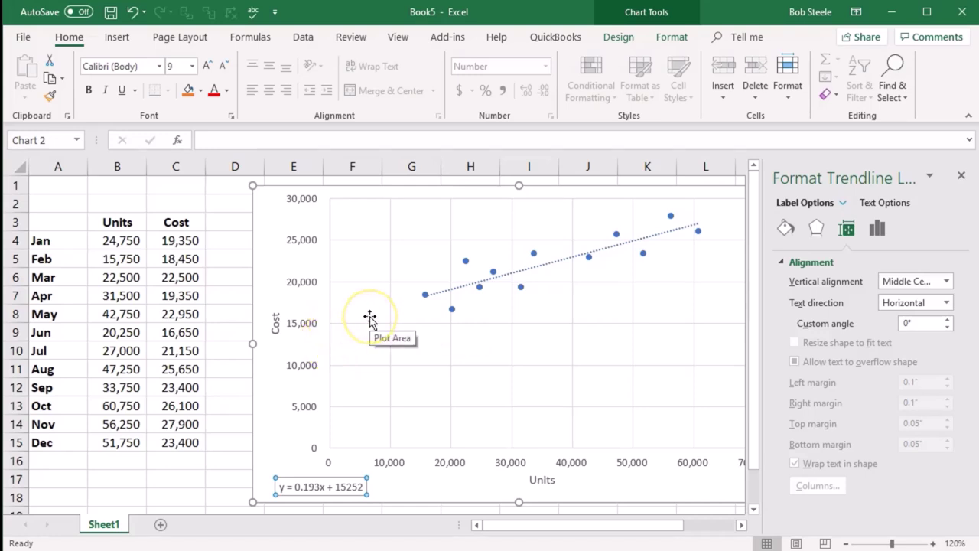
left_click(961, 175)
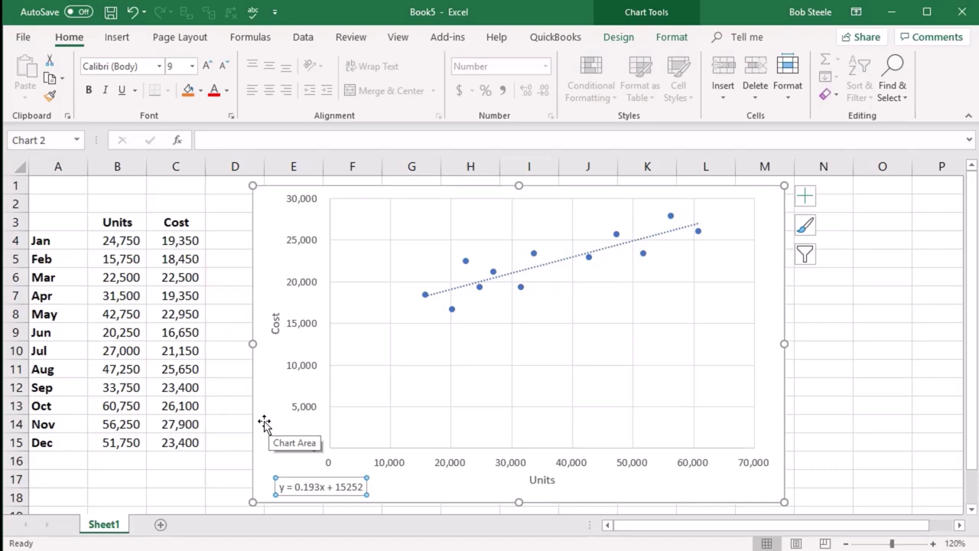
Select the monthly Units and Cost values in B4:C15 for review against the chart.
left_click(217, 409)
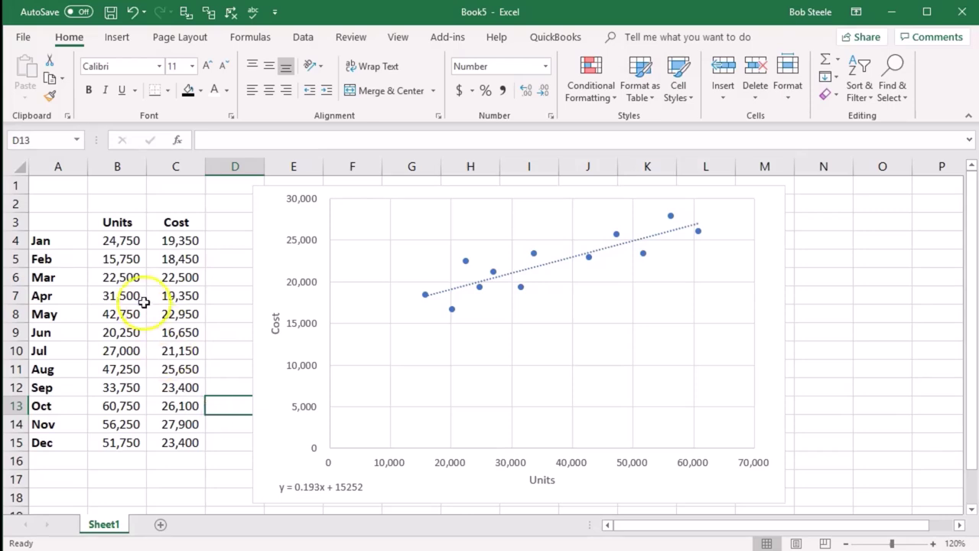
left_click_drag(115, 238, 160, 447)
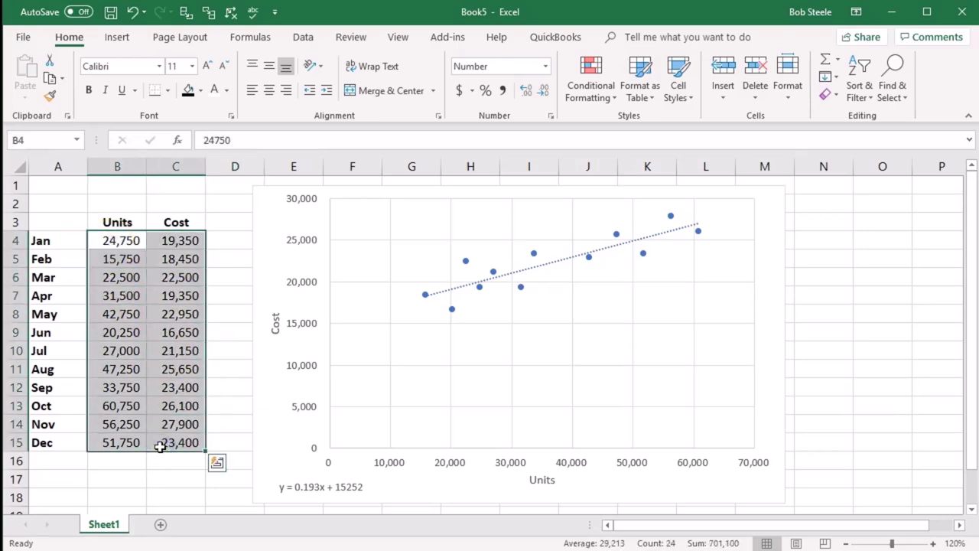